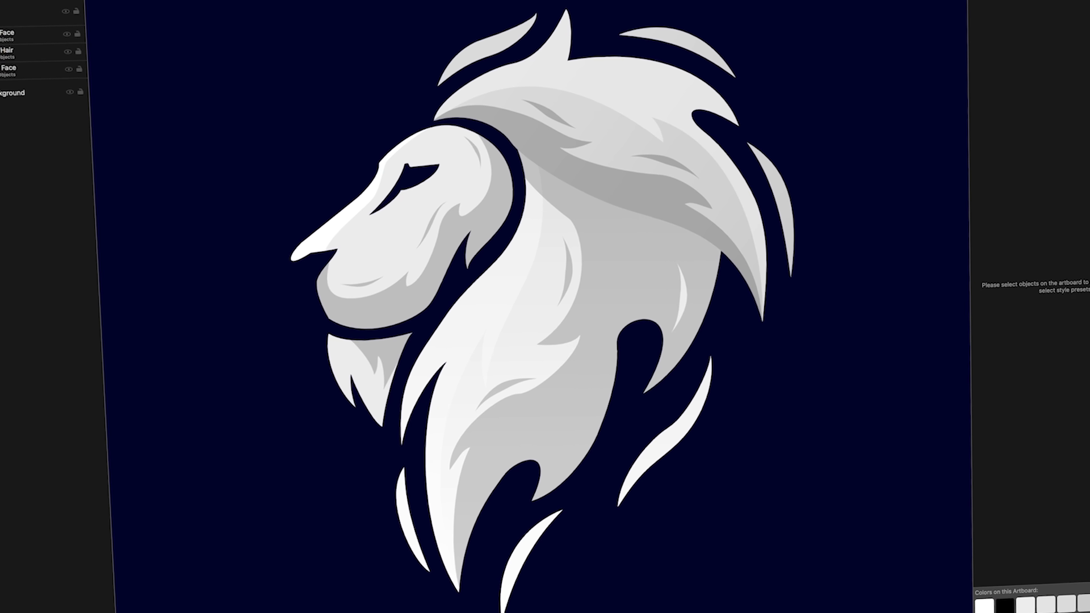
- Select the lion artwork and shift its hue so the lion turns multicoloured
{"action": "left_click", "coordinate": [28, 14]}
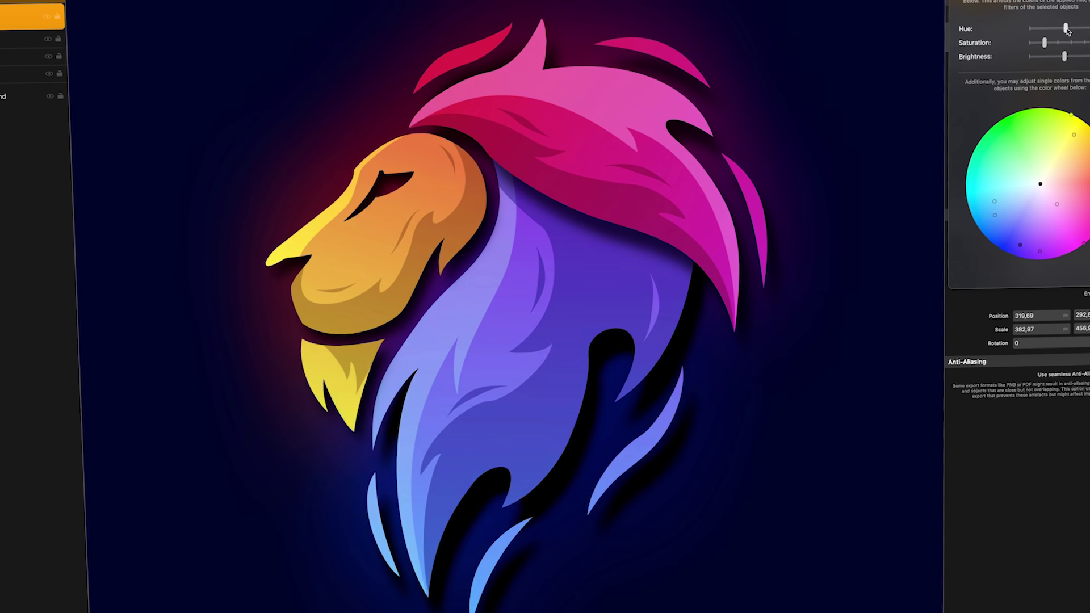
{"action": "left_click_drag", "start_coordinate": [1078, 31], "coordinate": [1047, 35]}
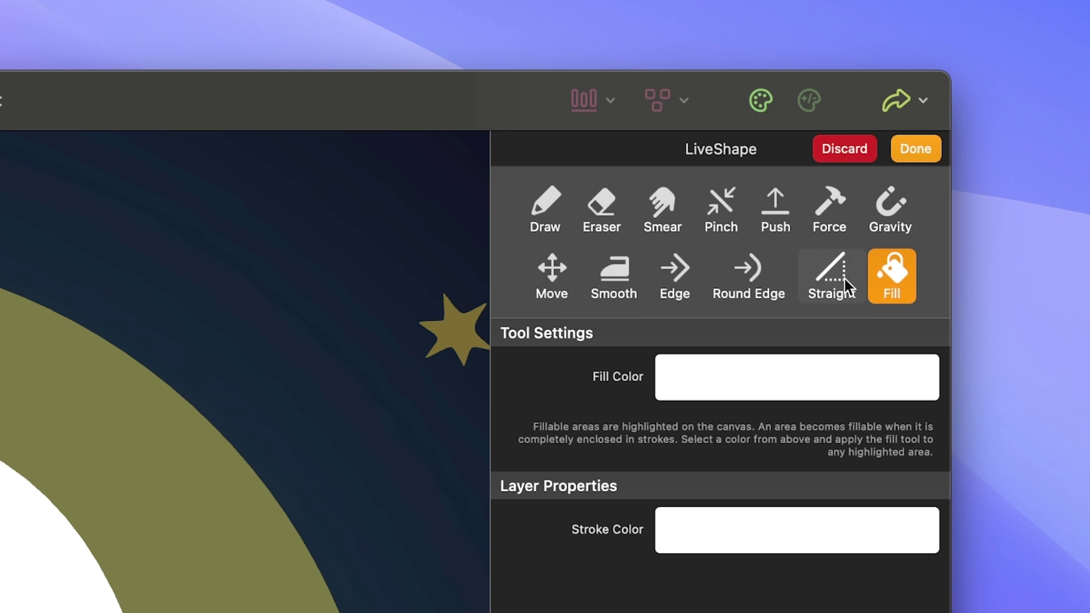
- Pull the moon face's white outline into a sharp corner with the Edge tool
{"action": "left_click", "coordinate": [893, 115]}
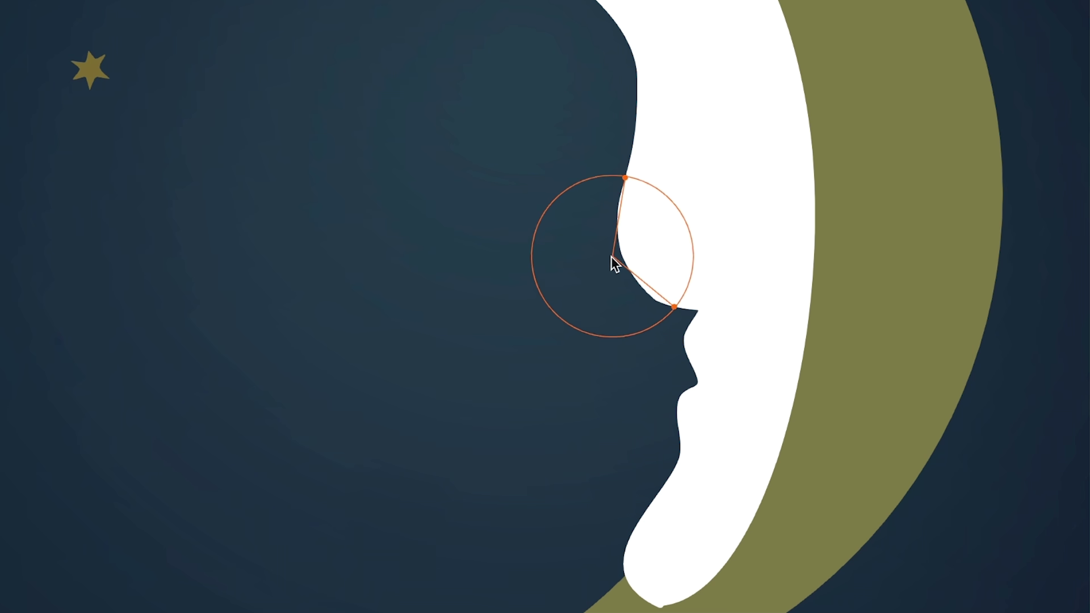
{"action": "left_click_drag", "start_coordinate": [610, 257], "coordinate": [592, 287]}
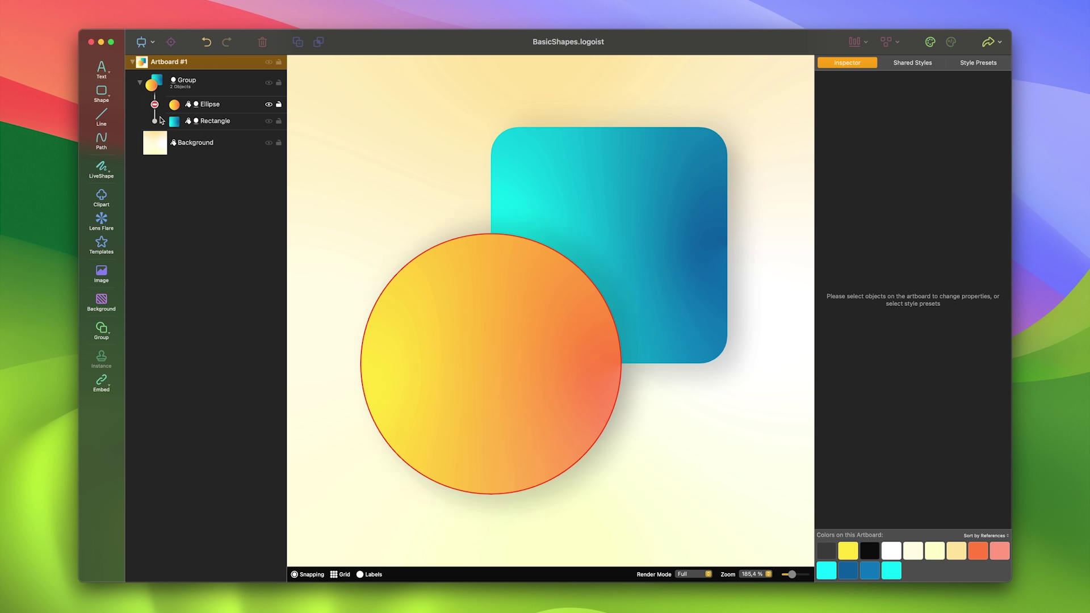
- Set the Ellipse to Subtract, then Intersect, and set the inner star to Subtract
{"action": "left_click", "coordinate": [369, 267]}
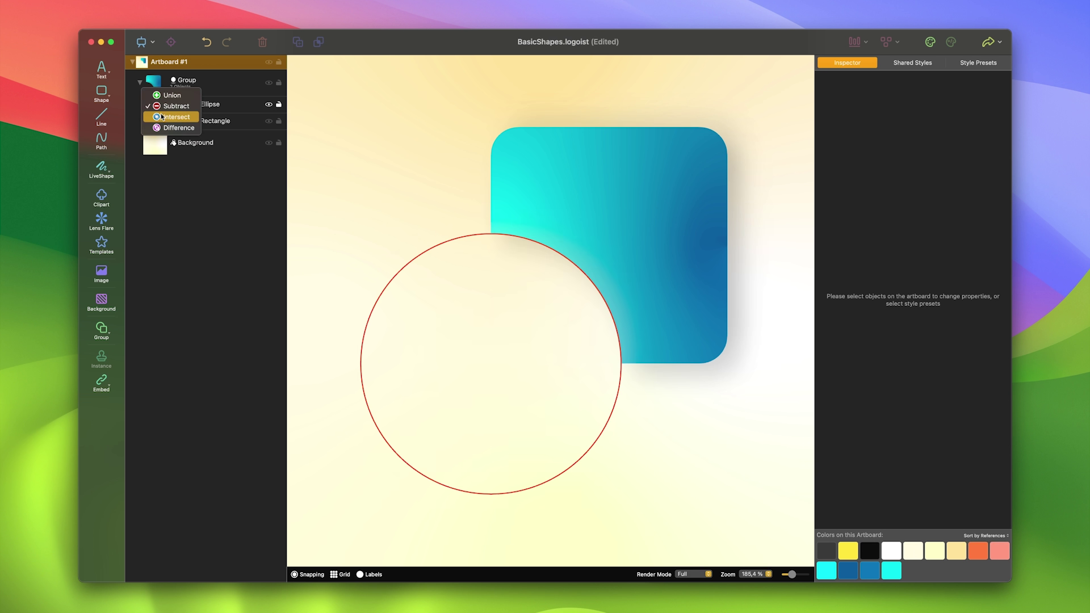
{"action": "left_click", "coordinate": [162, 117]}
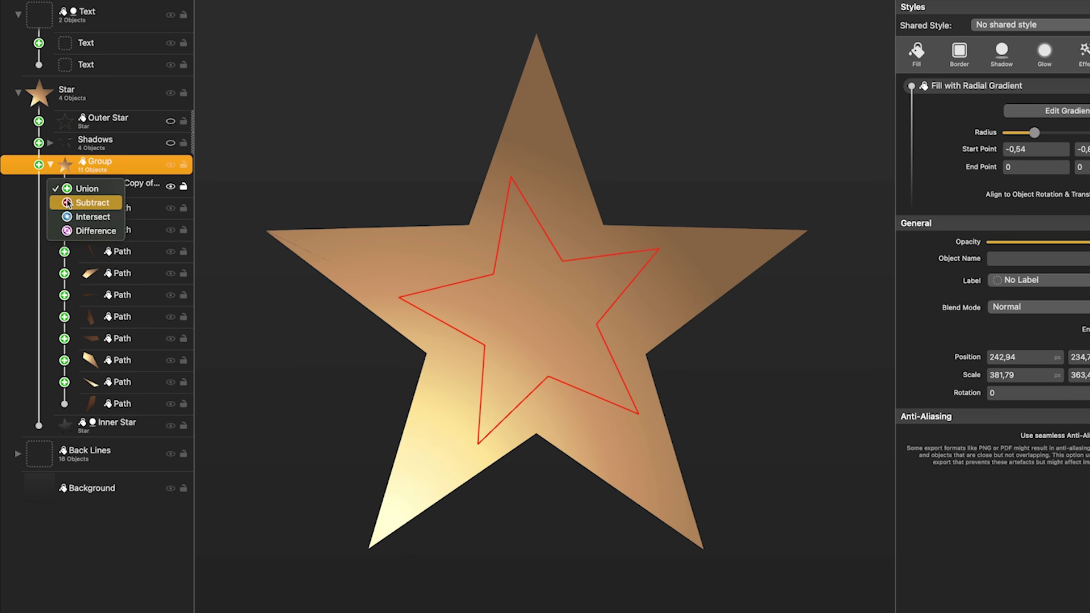
{"action": "left_click", "coordinate": [68, 203]}
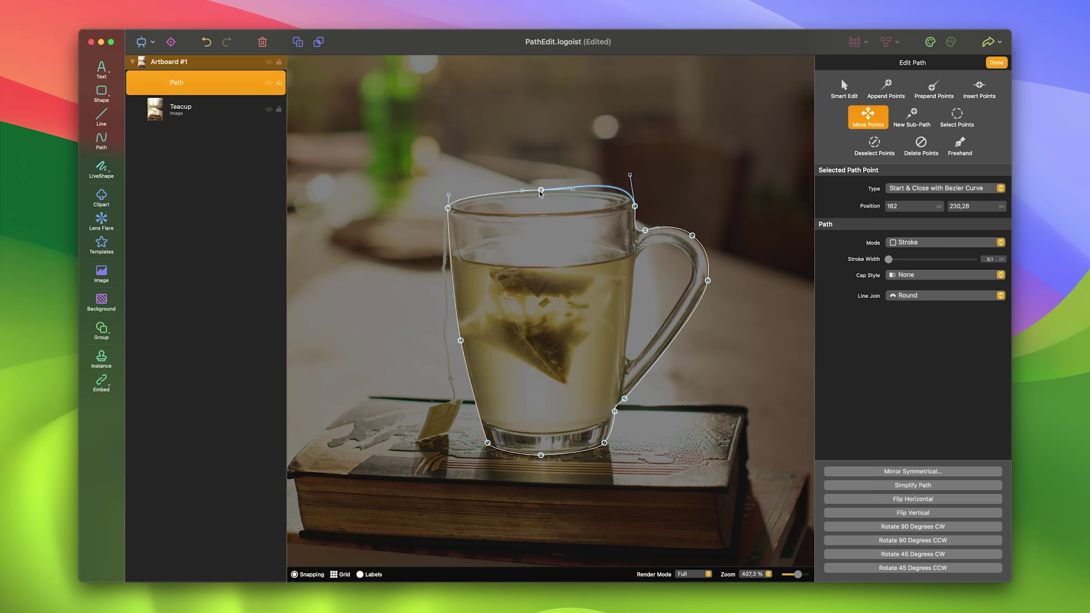
- Change the mug path's drawing mode, then select vase path anchors to reveal their curve handles
{"action": "left_click", "coordinate": [917, 239]}
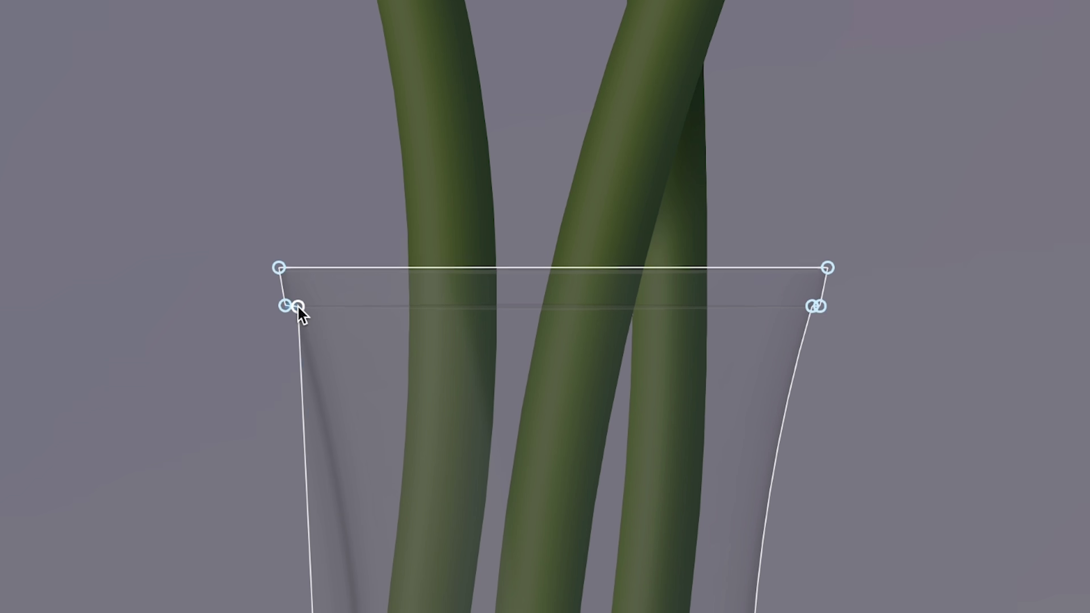
{"action": "left_click", "coordinate": [311, 420]}
{"action": "scroll", "coordinate": [316, 428], "scroll_direction": "up", "scroll_amount": 3}
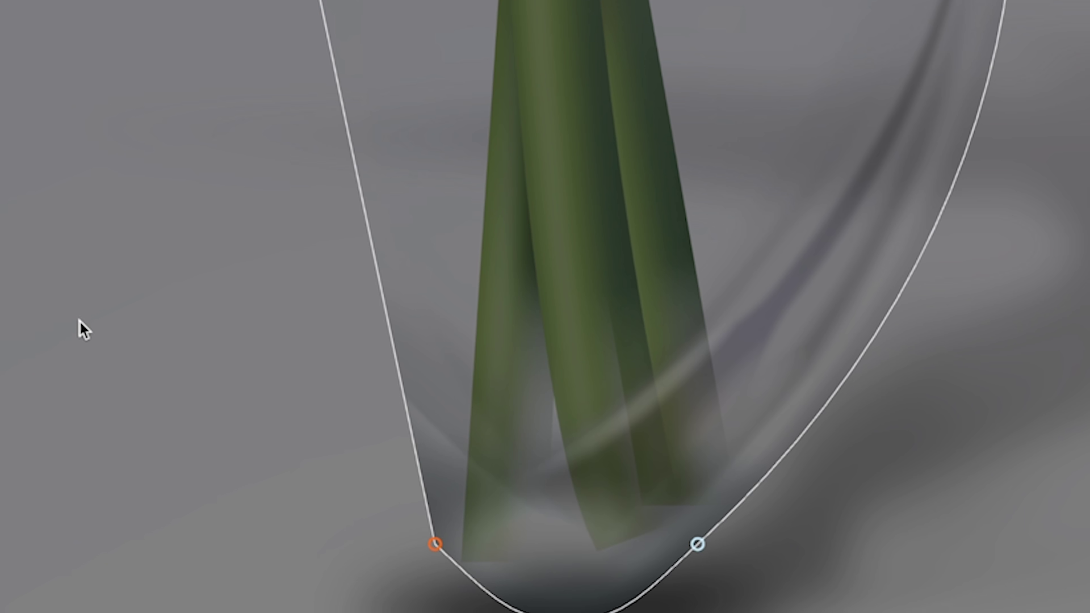
{"action": "left_click", "coordinate": [430, 516]}
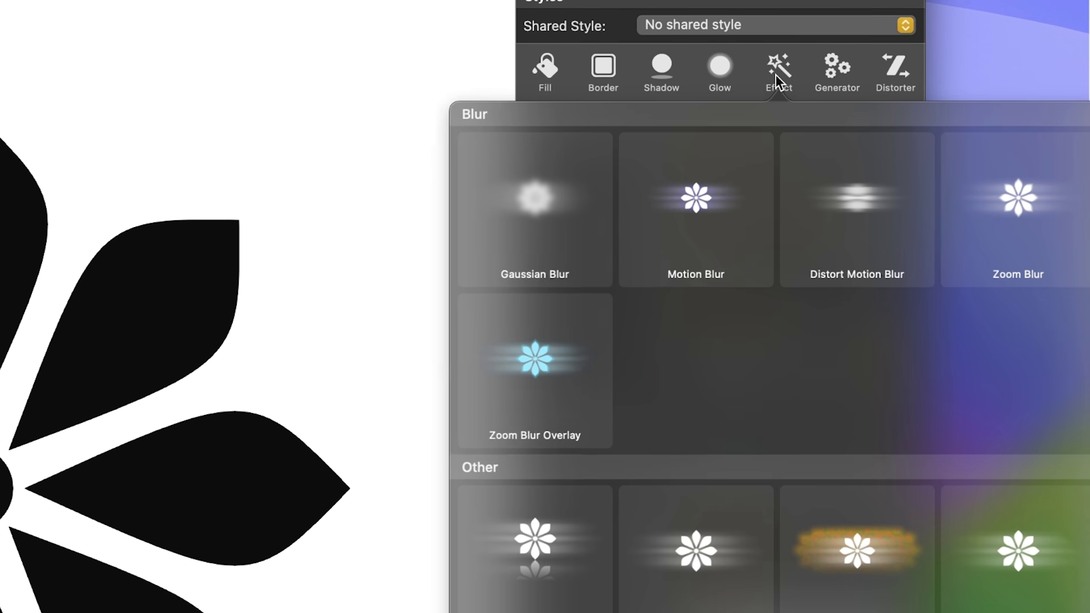
- Add a Reflection effect to the flower, adjust its sliders, and lengthen the flame's branches
{"action": "left_click", "coordinate": [563, 499]}
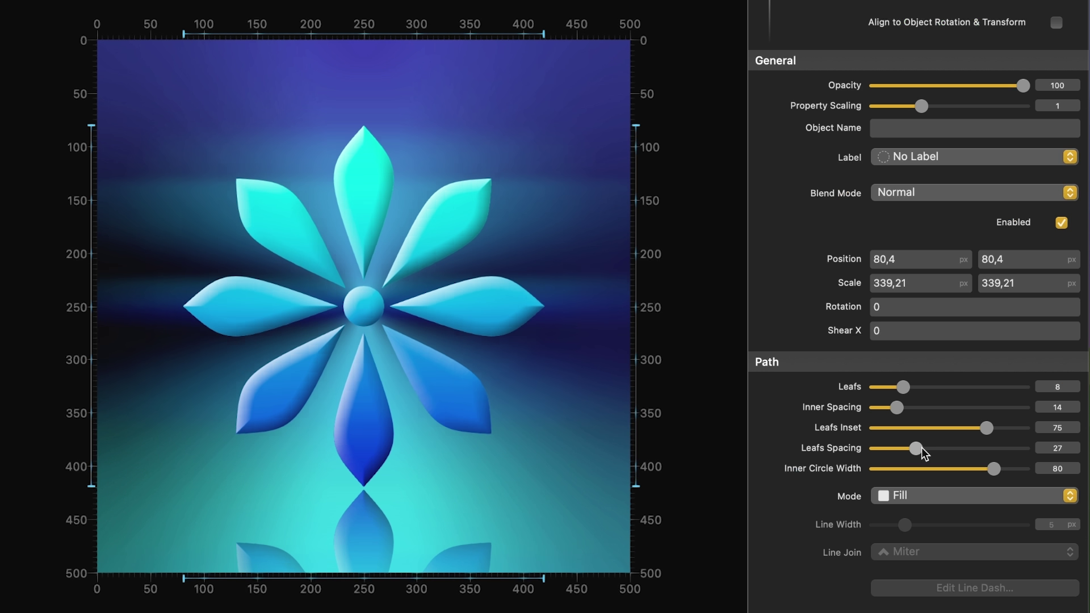
{"action": "left_click_drag", "start_coordinate": [921, 449], "coordinate": [973, 435]}
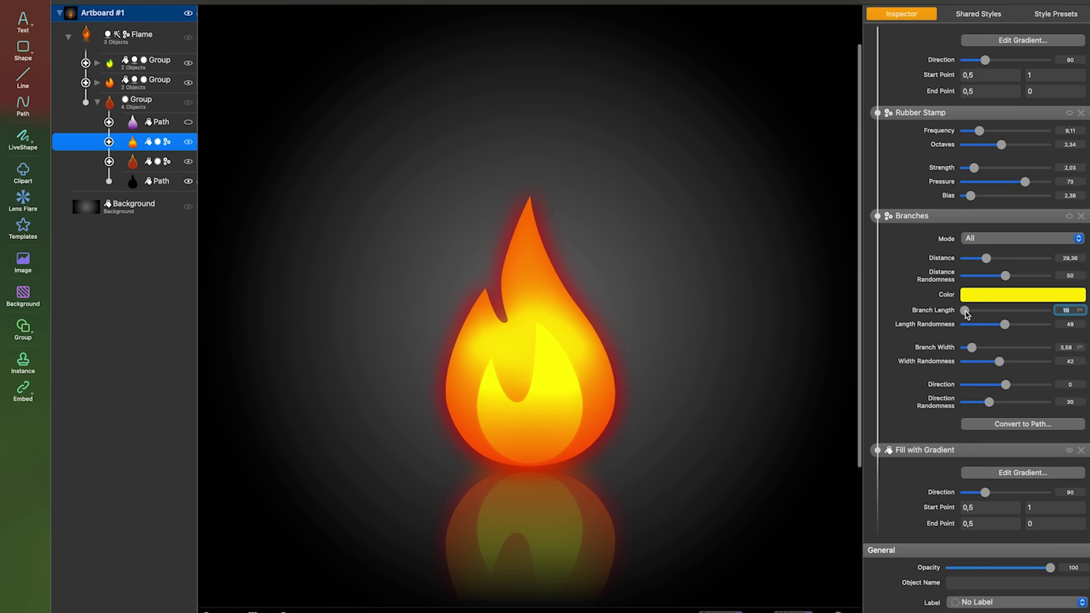
{"action": "left_click_drag", "start_coordinate": [926, 316], "coordinate": [966, 313]}
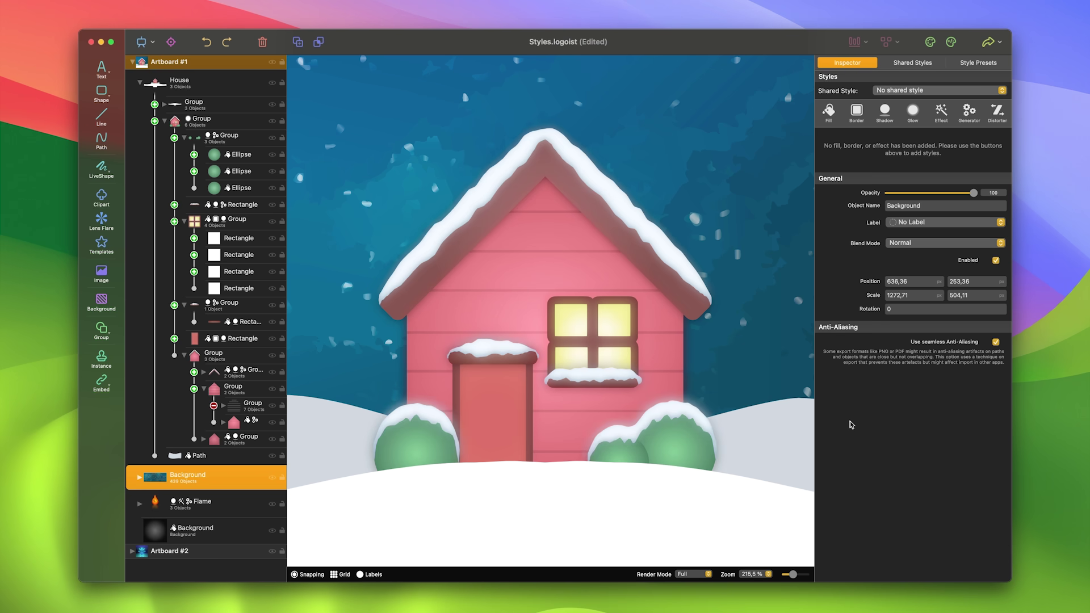
{"action": "left_click", "coordinate": [545, 126]}
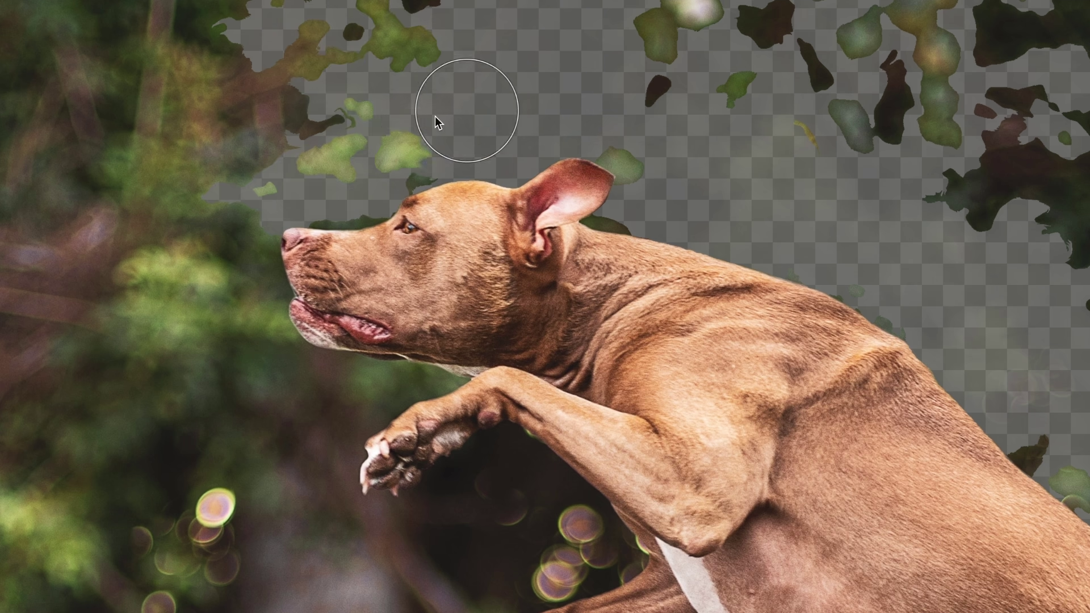
- Make the foliage beside and under the leaping dog transparent with the Magic Wand
{"action": "left_click", "coordinate": [511, 208]}
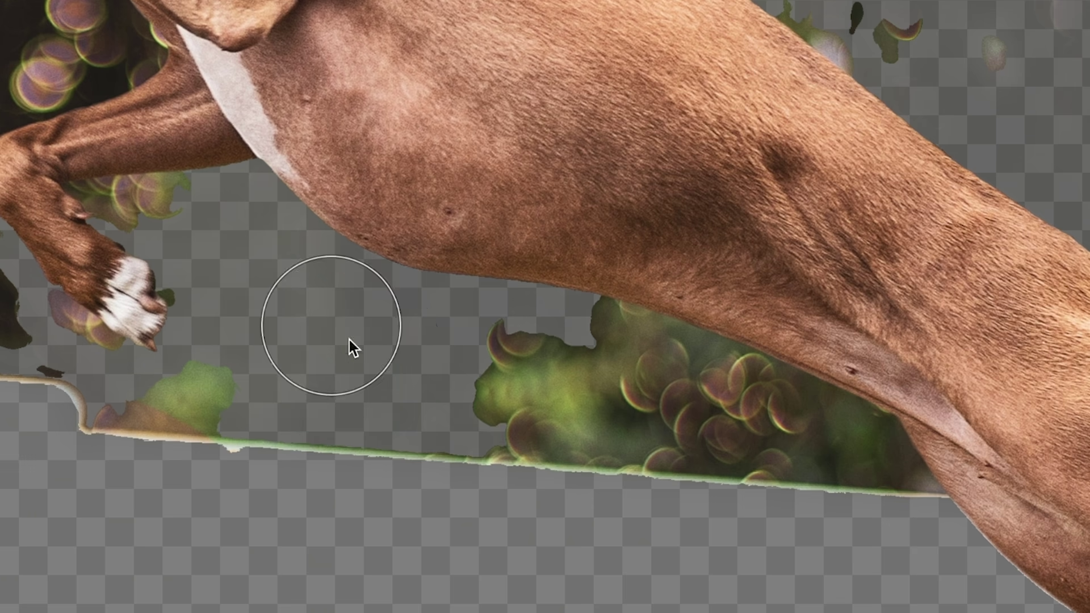
{"action": "left_click", "coordinate": [698, 414]}
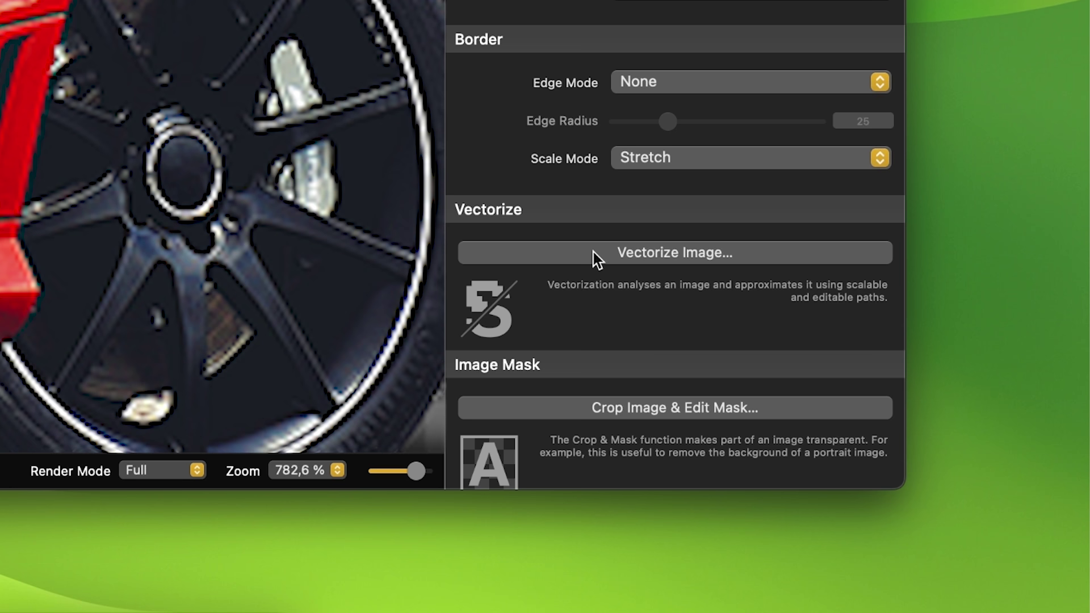
- Vectorize the red car photo and add the resulting shapes to the current artboard
{"action": "left_click", "coordinate": [594, 253]}
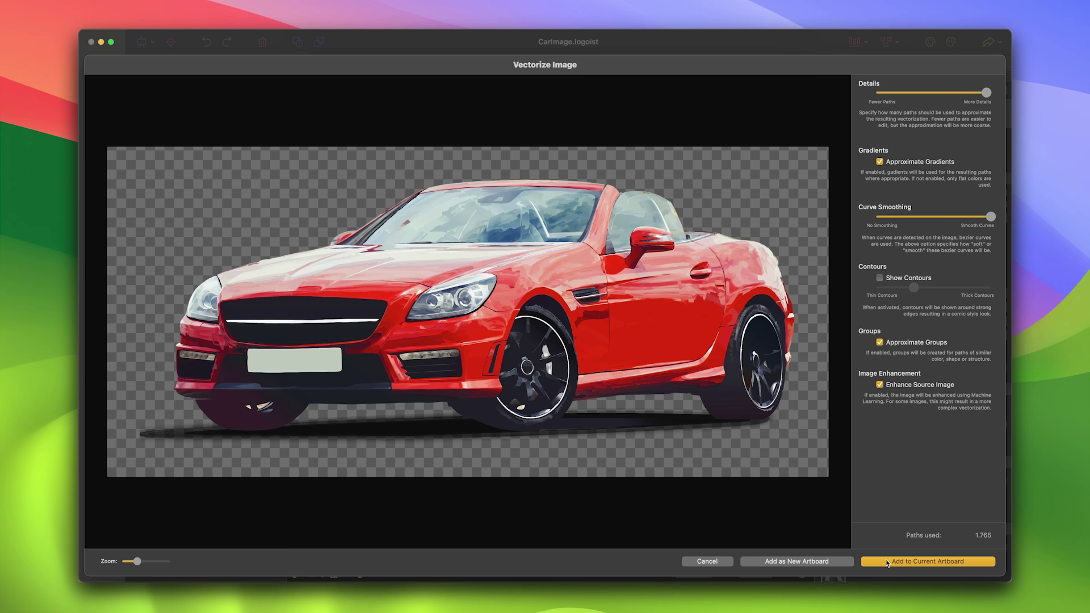
{"action": "left_click", "coordinate": [888, 562]}
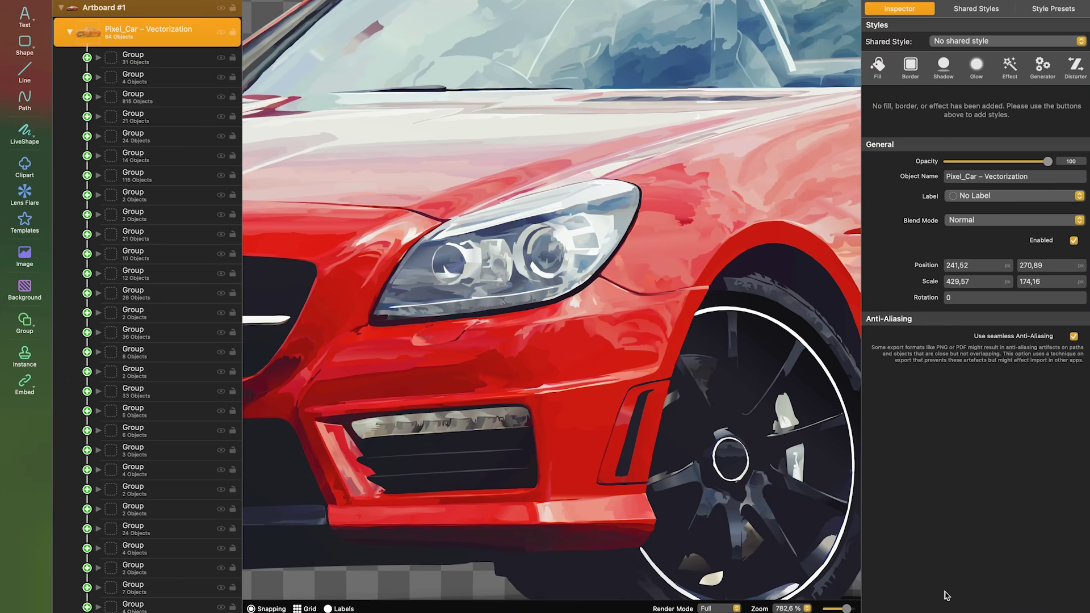
{"action": "scroll", "coordinate": [555, 201], "scroll_direction": "down", "scroll_amount": 6}
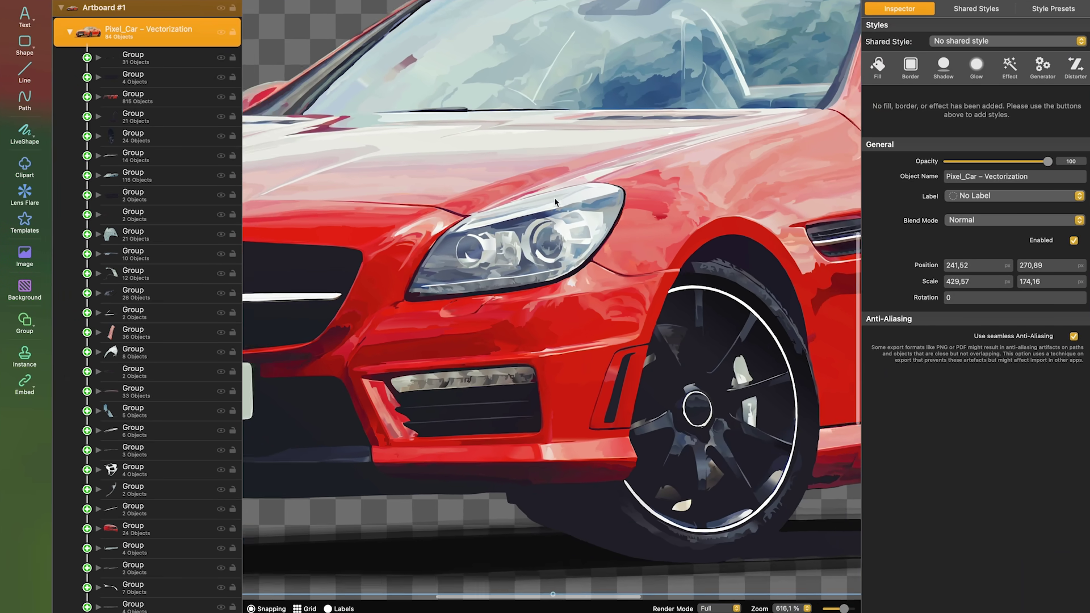
{"action": "scroll", "coordinate": [555, 201], "scroll_direction": "down", "scroll_amount": 2}
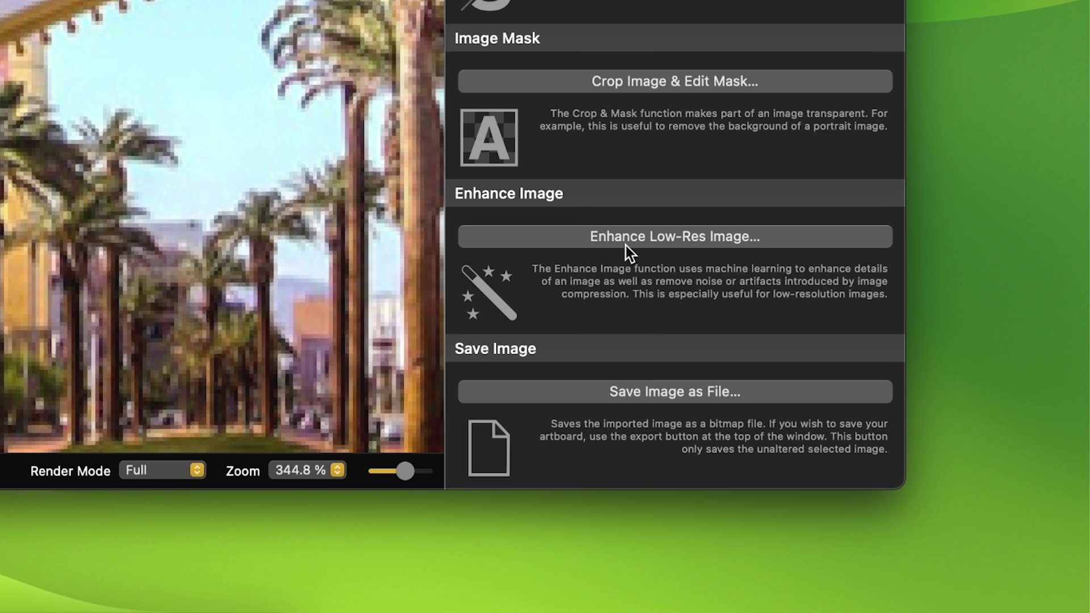
- Preview Enhance Low-Res Image on the storefront photo with 2x scaling and 3x denoise
{"action": "left_click", "coordinate": [626, 245]}
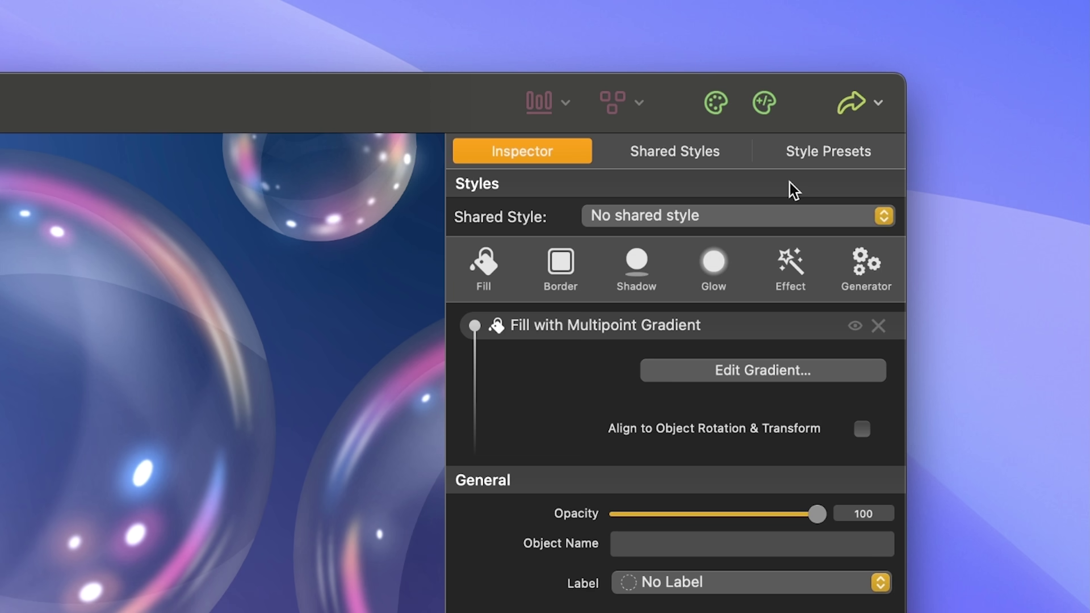
- Export the bubbles artwork as PNG with Scale 2, giving 1000 × 1000 pixels
{"action": "left_click", "coordinate": [865, 99]}
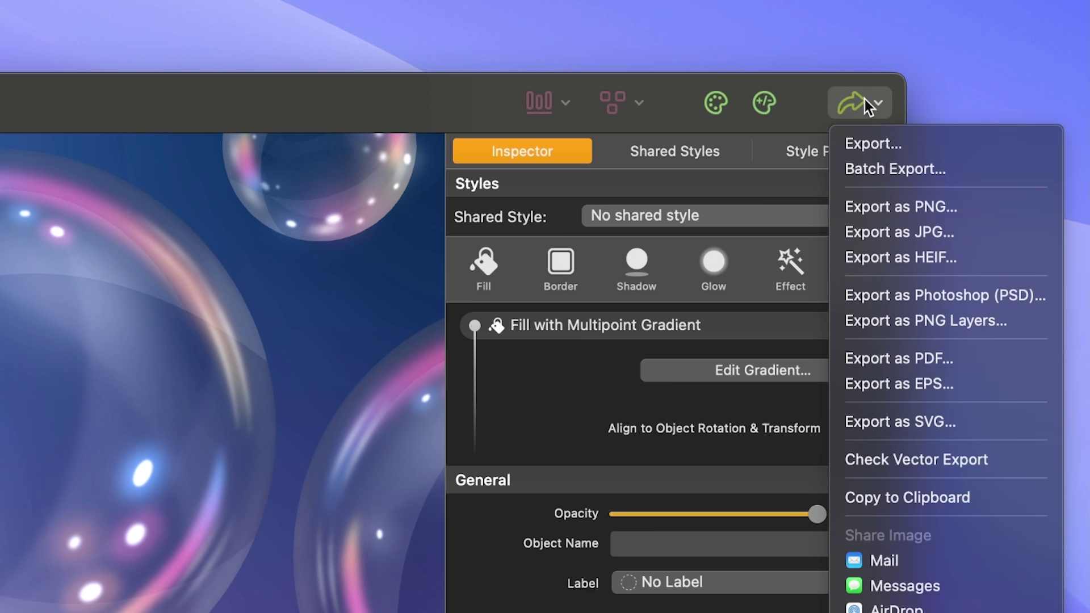
{"action": "left_click", "coordinate": [873, 143]}
{"action": "left_click", "coordinate": [310, 164]}
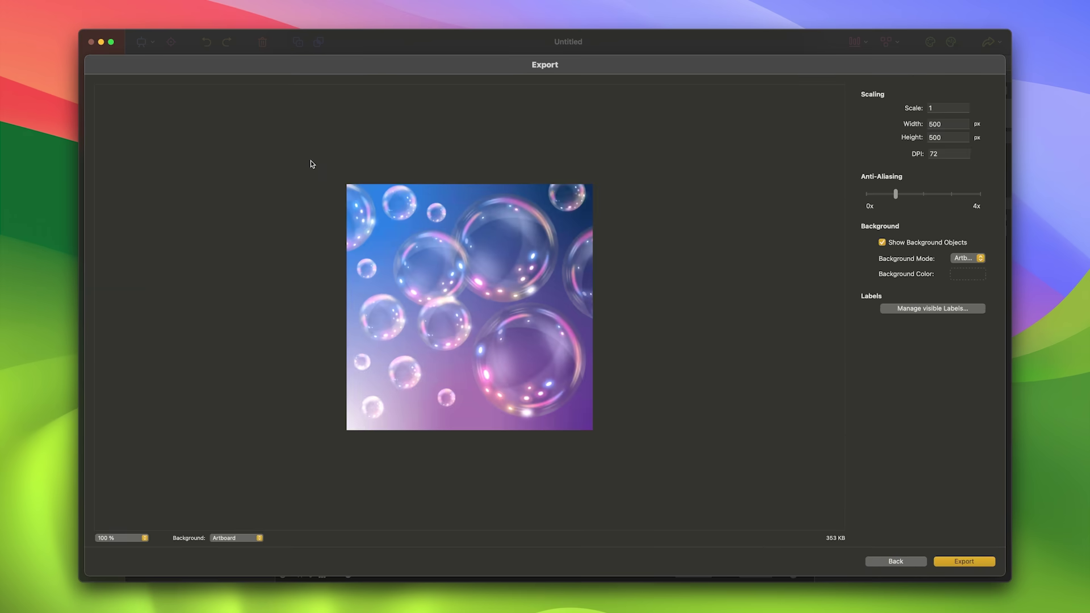
{"action": "double_click", "coordinate": [930, 108]}
{"action": "type", "text": "2"}
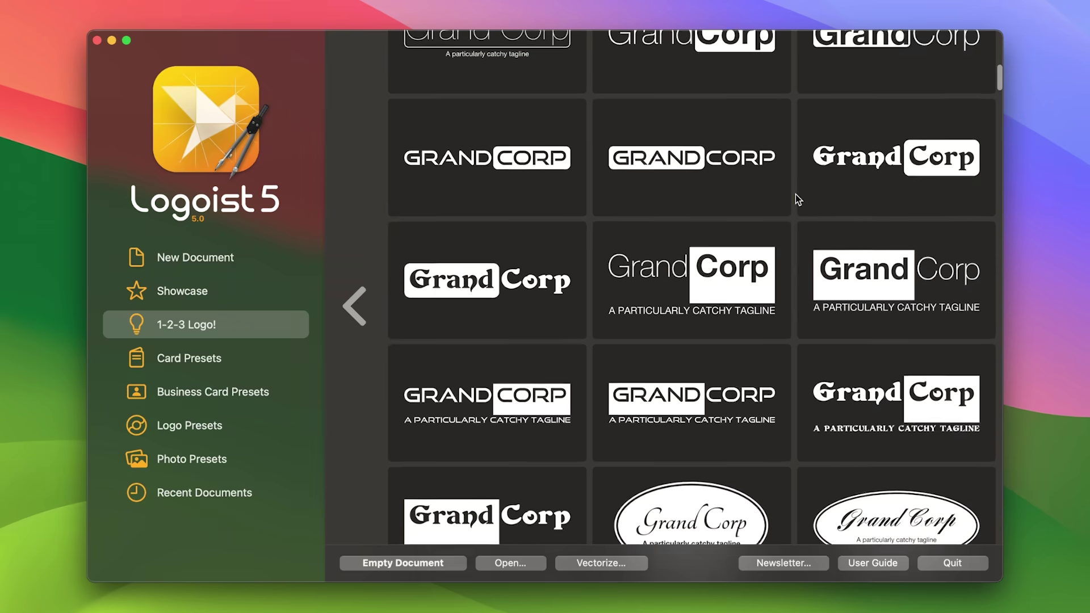
- Browse the Grand Corp results and open coloured variations of the italic GrandCorp logo
{"action": "scroll", "coordinate": [796, 194], "scroll_direction": "down", "scroll_amount": 10}
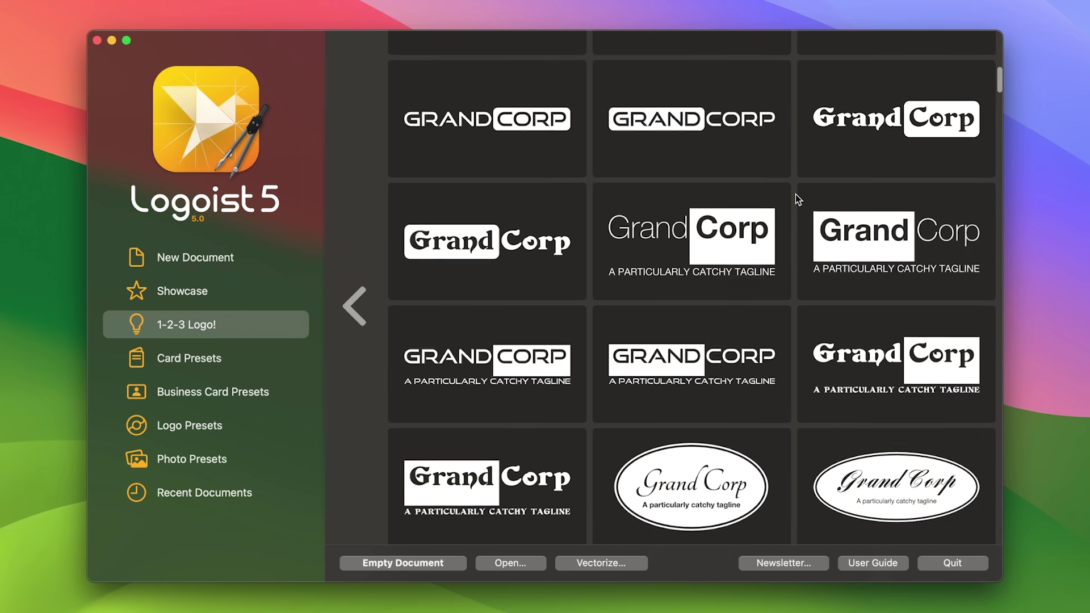
{"action": "left_click", "coordinate": [789, 198]}
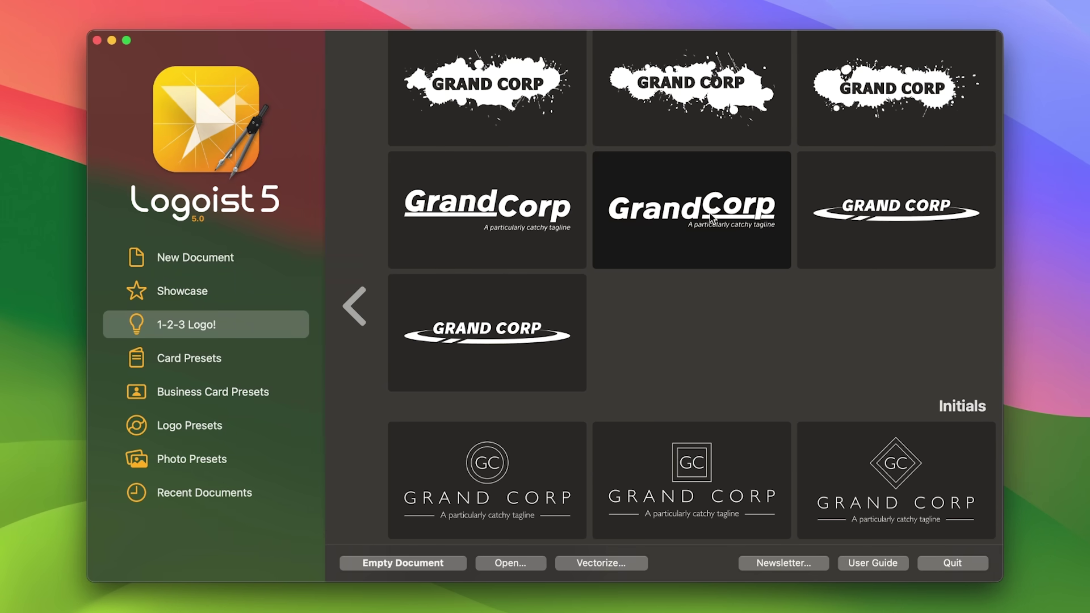
{"action": "scroll", "coordinate": [984, 316], "scroll_direction": "down", "scroll_amount": 8}
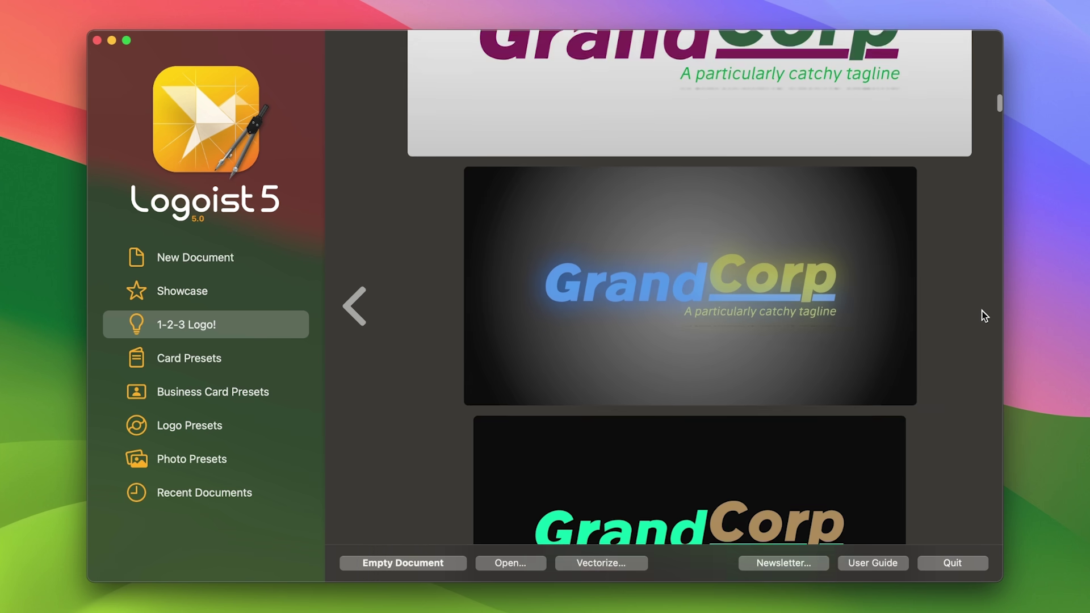